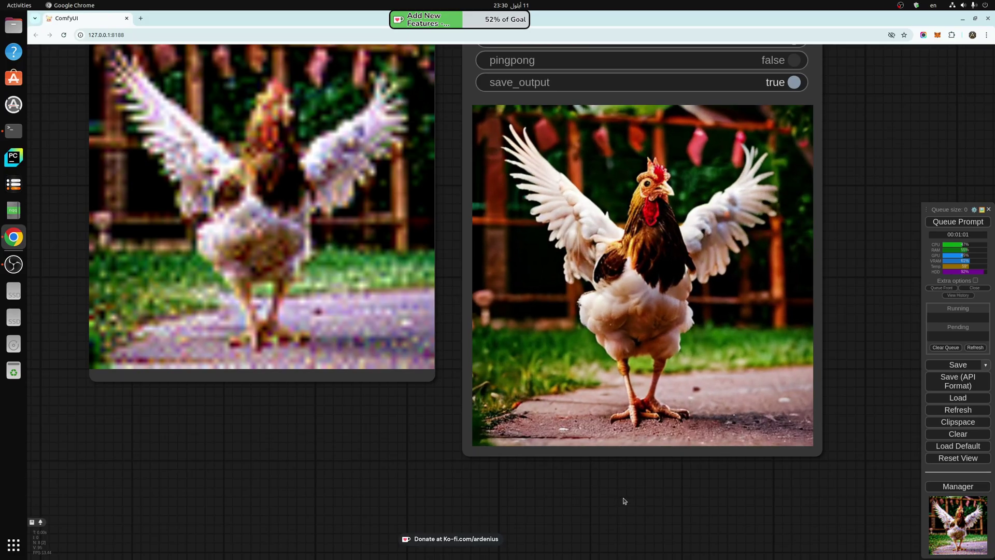
Step: Zoom out until the CPlus Control Box, KSampler and Video Combine nodes show beside the chicken previews
{"action": "scroll", "coordinate": [622, 502], "scroll_direction": "down", "scroll_amount": 2}
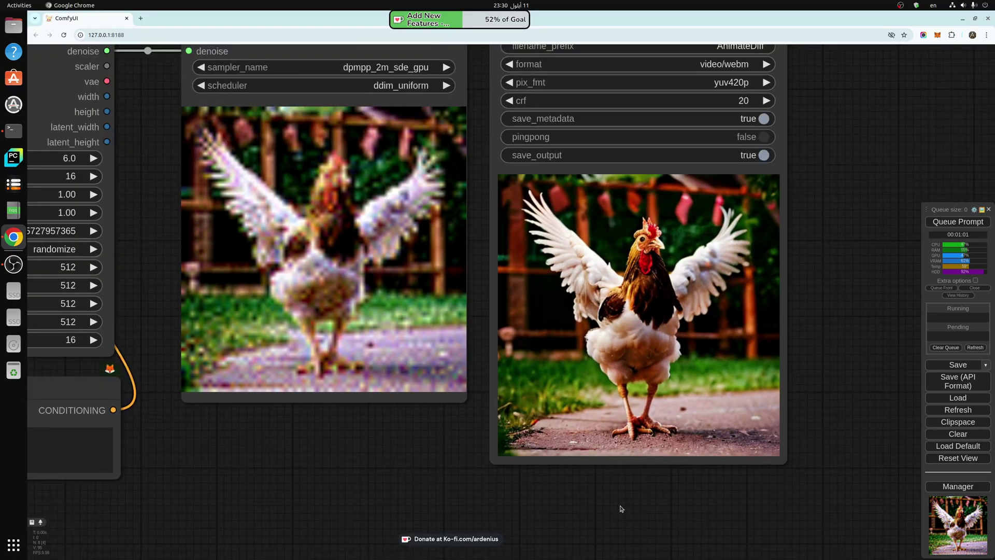
{"action": "scroll", "coordinate": [612, 511], "scroll_direction": "down", "scroll_amount": 2}
{"action": "scroll", "coordinate": [611, 511], "scroll_direction": "down", "scroll_amount": 2}
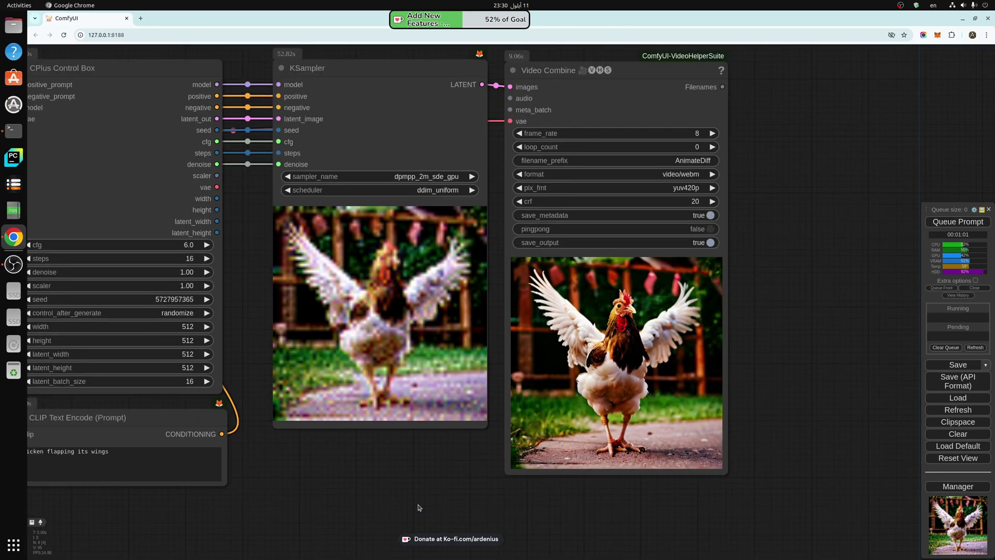
Step: Pan to the sampler and Video Combine nodes, inspect a few nodes, and open the Manager menu
{"action": "left_click_drag", "start_coordinate": [340, 493], "coordinate": [534, 490]}
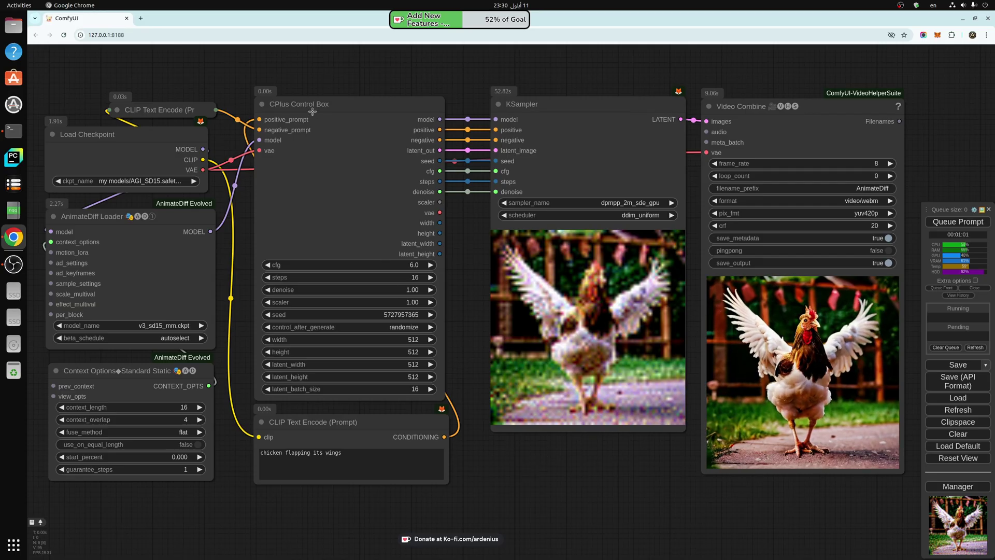
{"action": "left_click", "coordinate": [316, 151]}
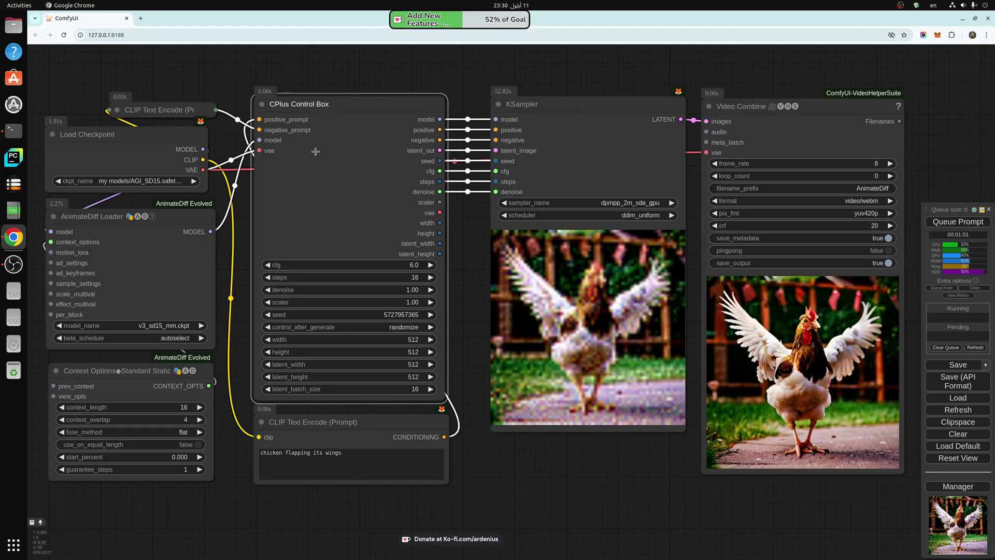
{"action": "left_click", "coordinate": [138, 256]}
{"action": "left_click", "coordinate": [714, 387]}
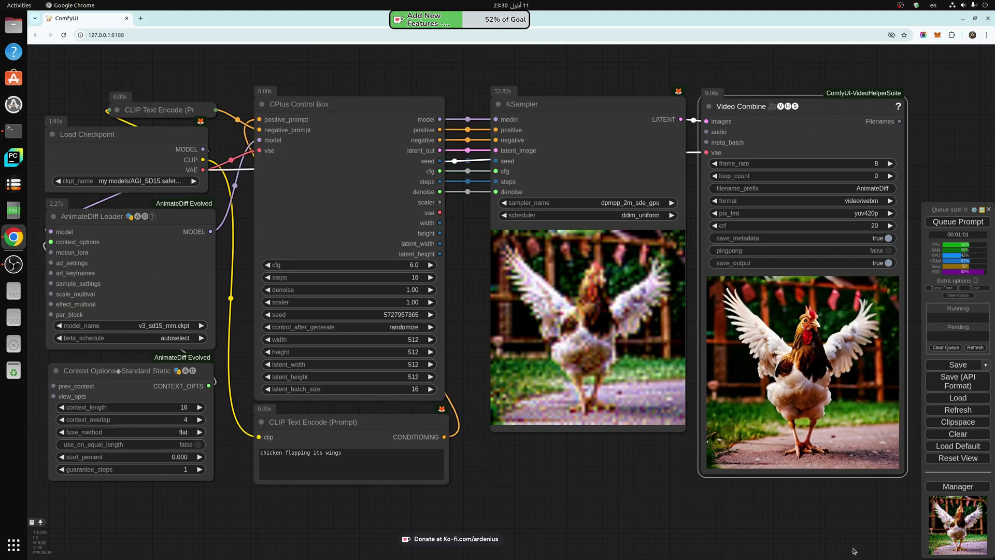
{"action": "left_click", "coordinate": [957, 486]}
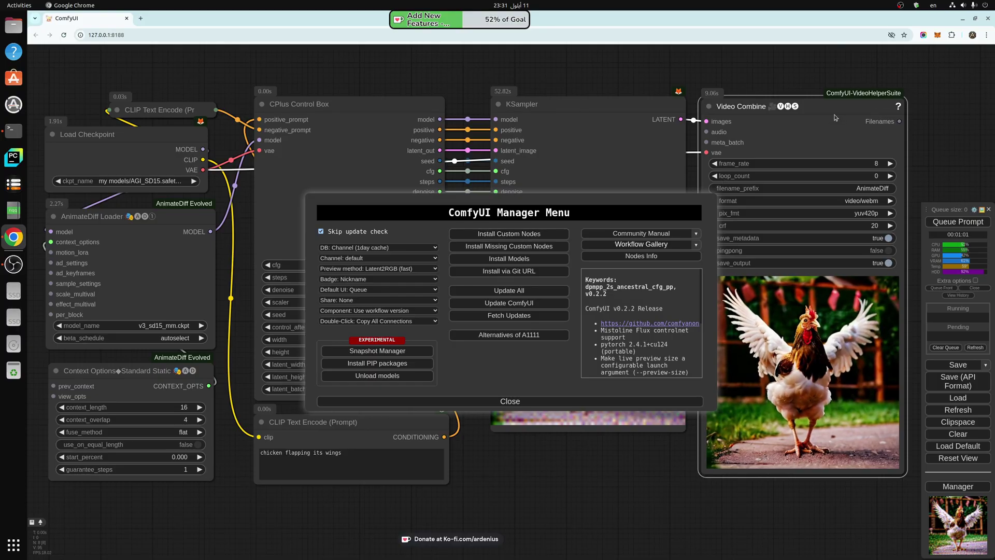
{"action": "left_click", "coordinate": [506, 402]}
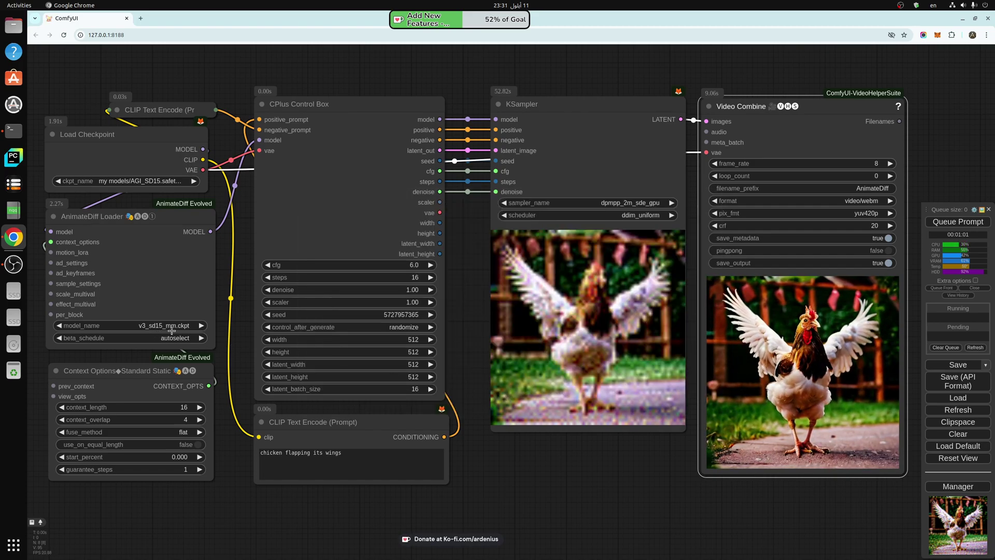
{"action": "left_click", "coordinate": [107, 305]}
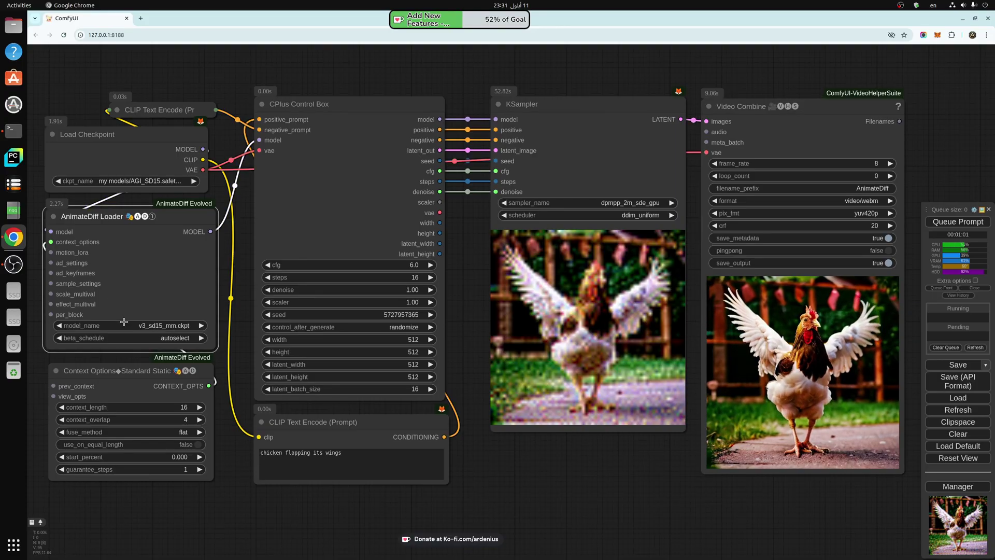
{"action": "left_click", "coordinate": [955, 487]}
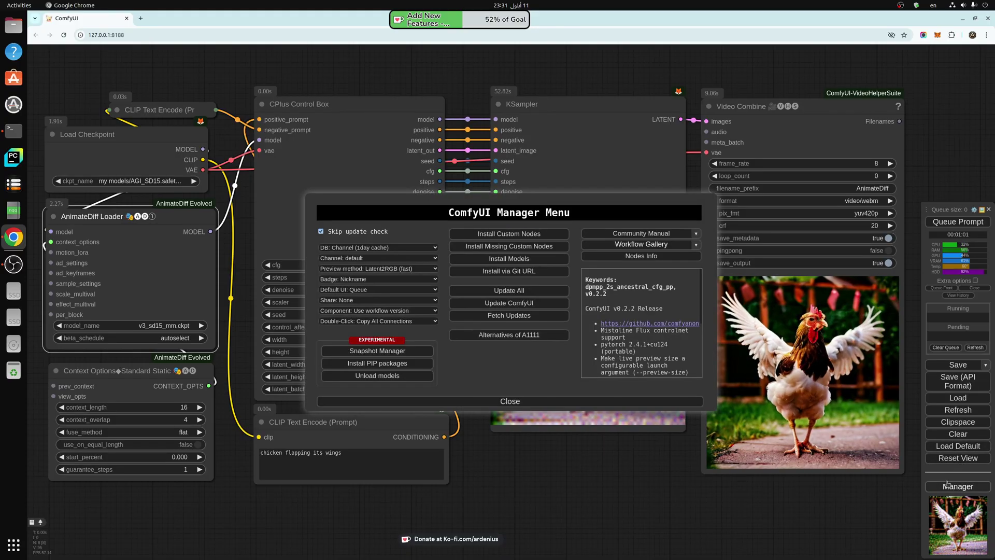
{"action": "left_click", "coordinate": [508, 259]}
{"action": "left_click", "coordinate": [786, 116]}
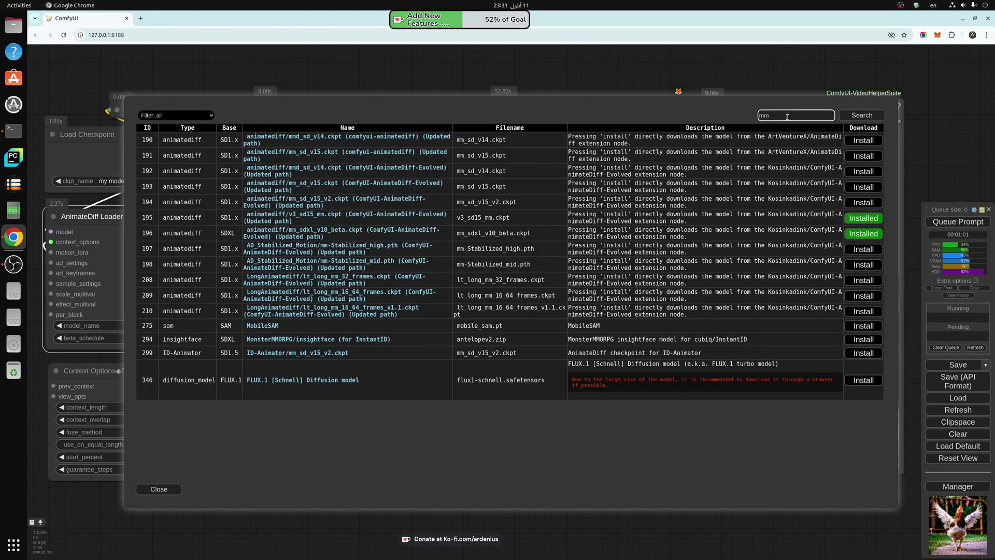
{"action": "left_click", "coordinate": [861, 117]}
{"action": "double_click", "coordinate": [458, 218]}
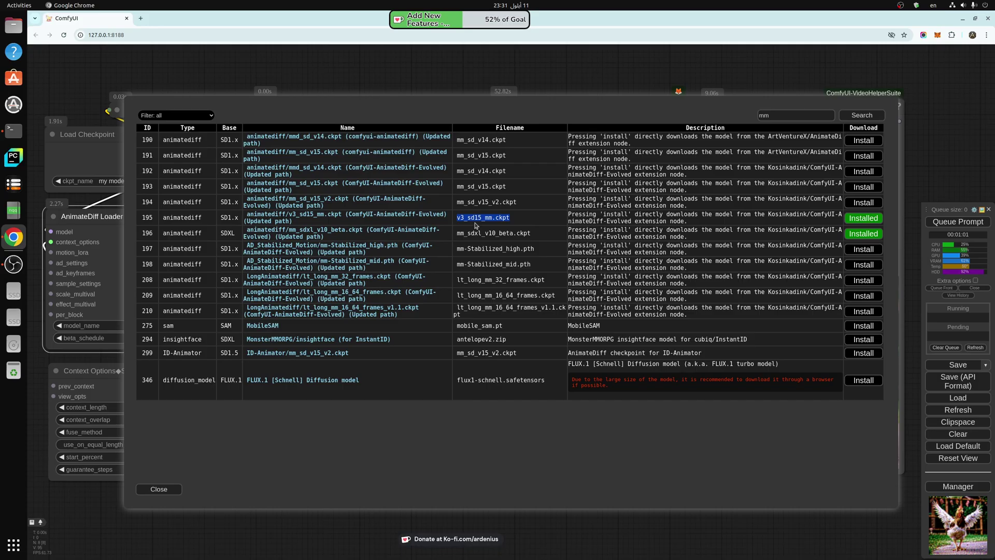
{"action": "left_click", "coordinate": [159, 489]}
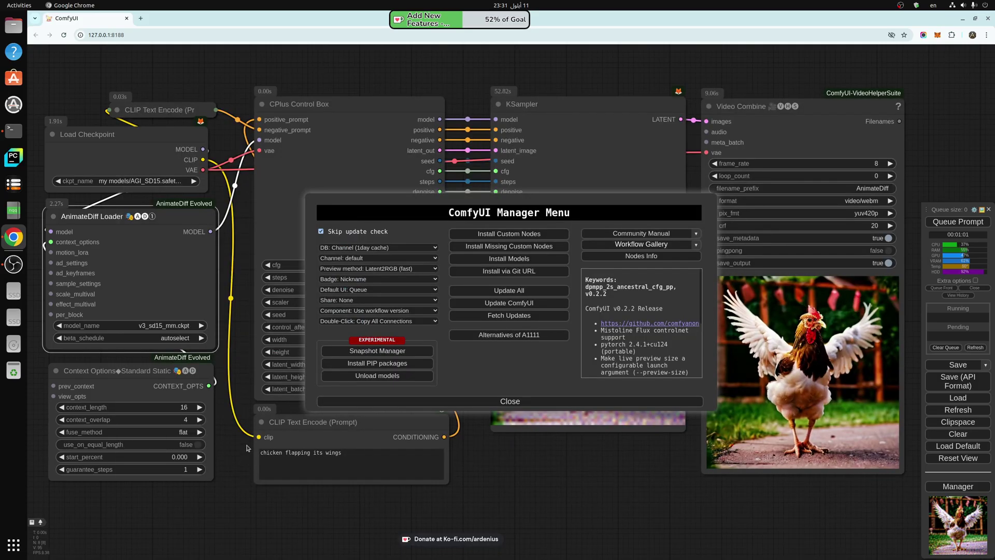
{"action": "left_click", "coordinate": [170, 337]}
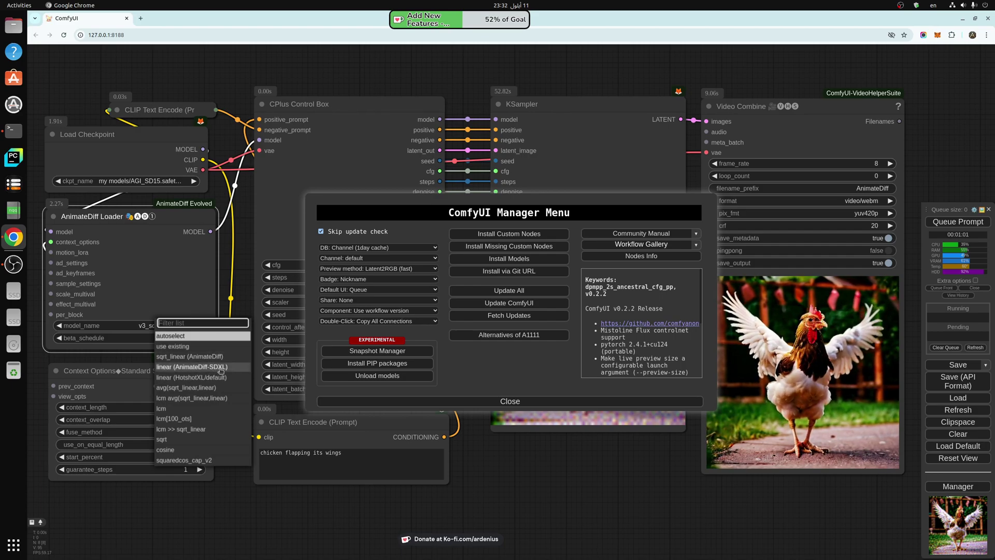
{"action": "left_click", "coordinate": [182, 336]}
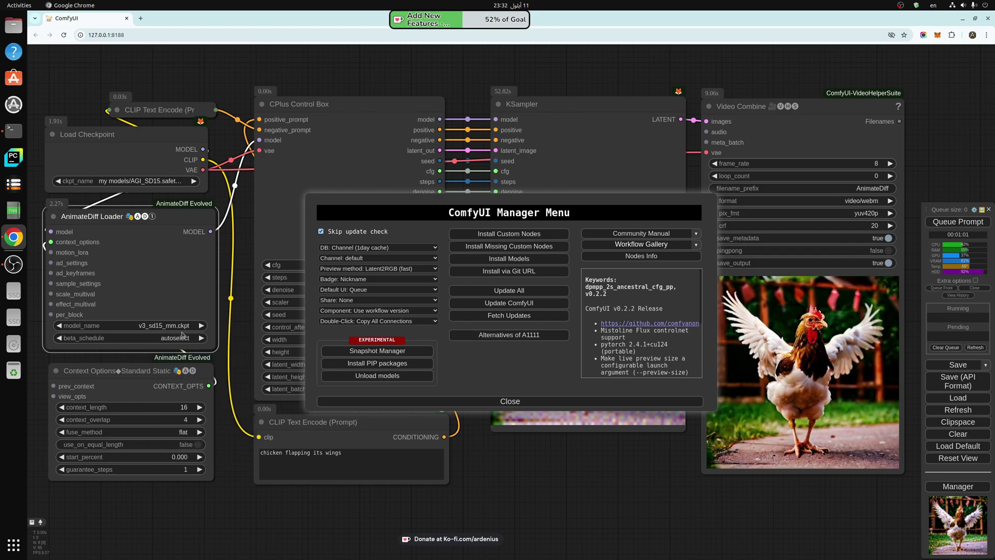
{"action": "left_click", "coordinate": [158, 325]}
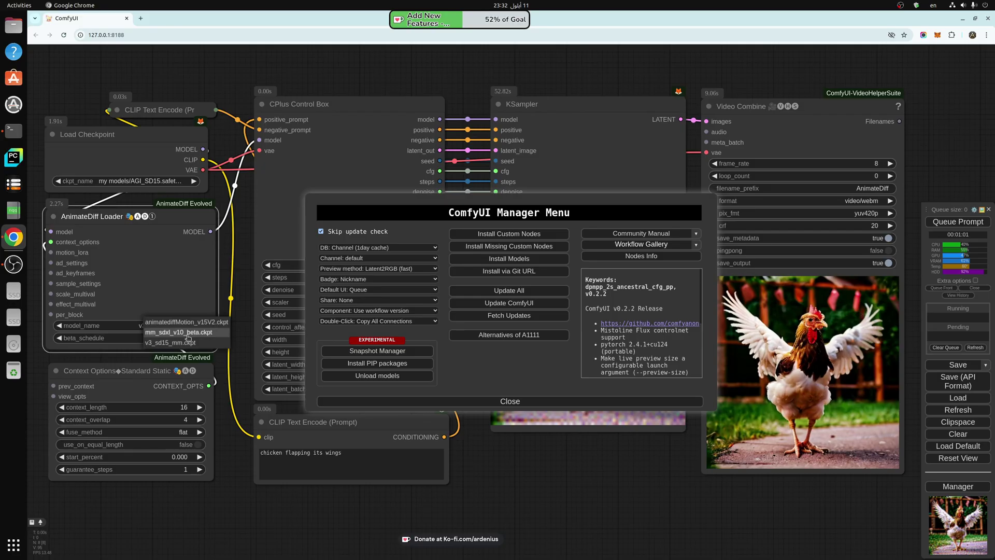
{"action": "left_click", "coordinate": [170, 343]}
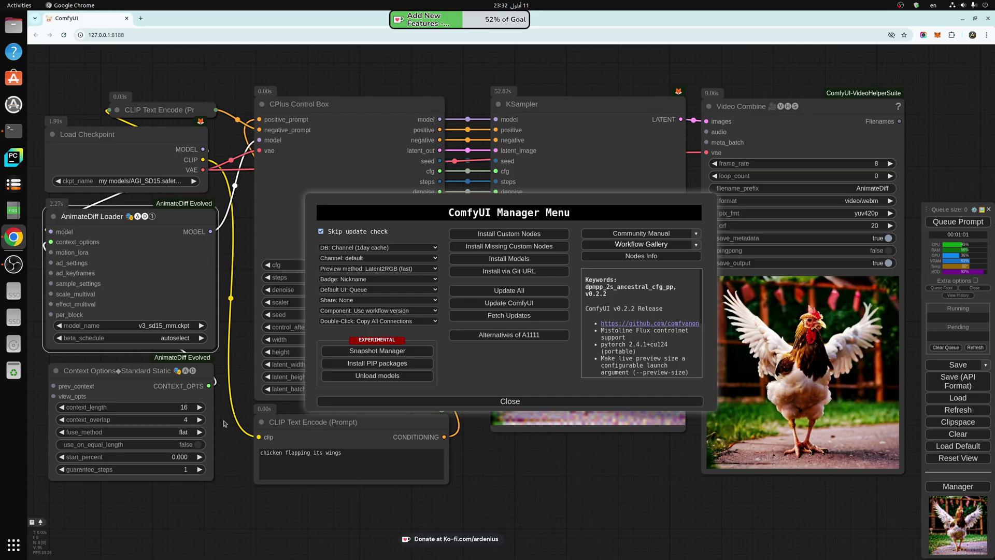
Step: Close the Manager menu, moving Load Checkpoint left and AnimateDiff Loader slightly right
{"action": "left_click_drag", "start_coordinate": [224, 424], "coordinate": [357, 416]}
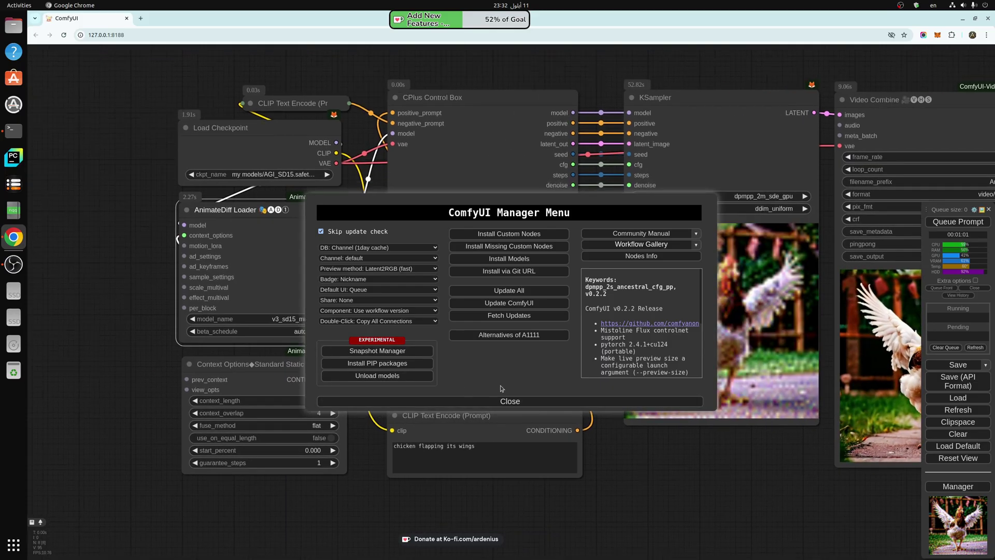
{"action": "left_click", "coordinate": [493, 403]}
{"action": "left_click_drag", "start_coordinate": [258, 149], "coordinate": [112, 138]}
{"action": "left_click_drag", "start_coordinate": [224, 231], "coordinate": [243, 233]}
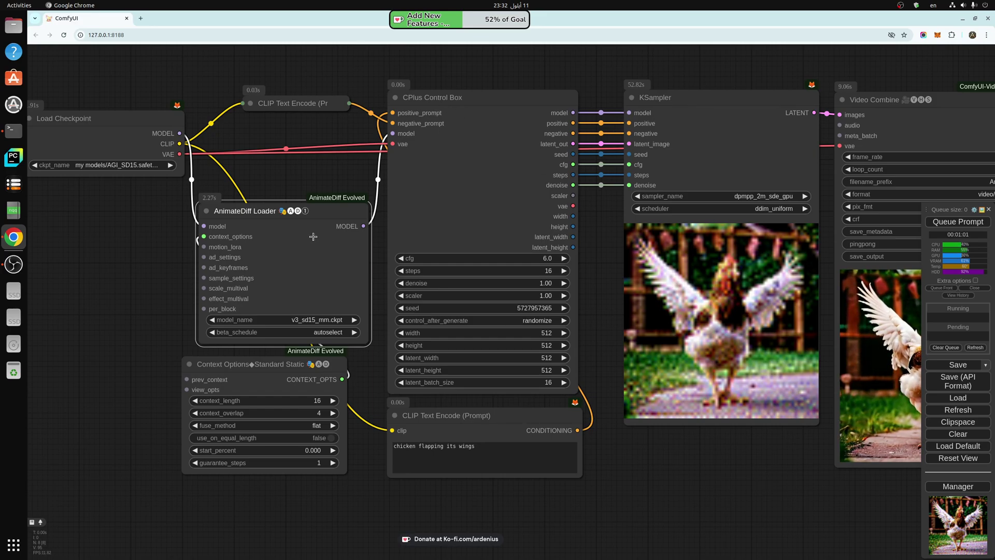
Step: Place Load Checkpoint beside CPlus Control Box and realign the AnimateDiff Loader and Context Options nodes
{"action": "left_click_drag", "start_coordinate": [92, 119], "coordinate": [268, 132]}
{"action": "left_click", "coordinate": [469, 171]}
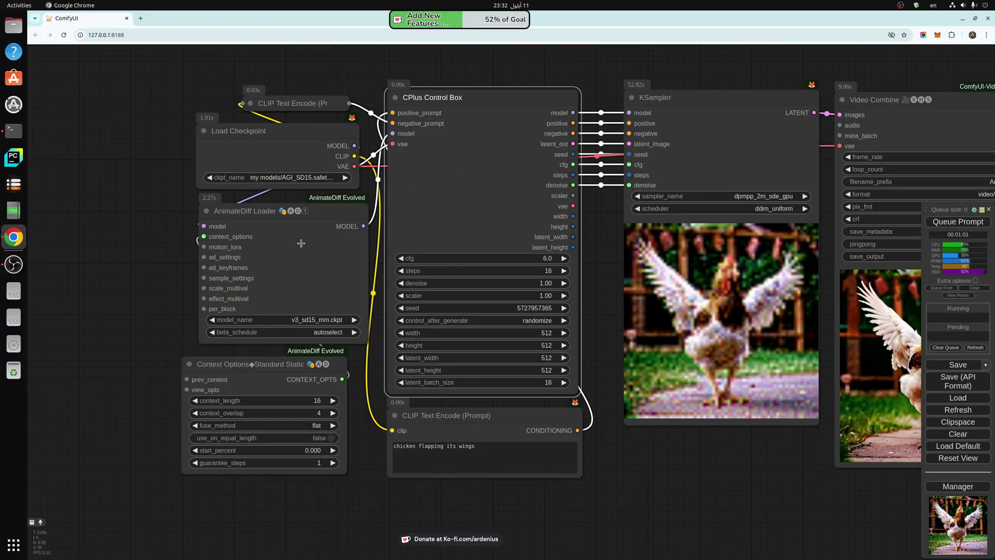
{"action": "left_click_drag", "start_coordinate": [303, 242], "coordinate": [301, 243]}
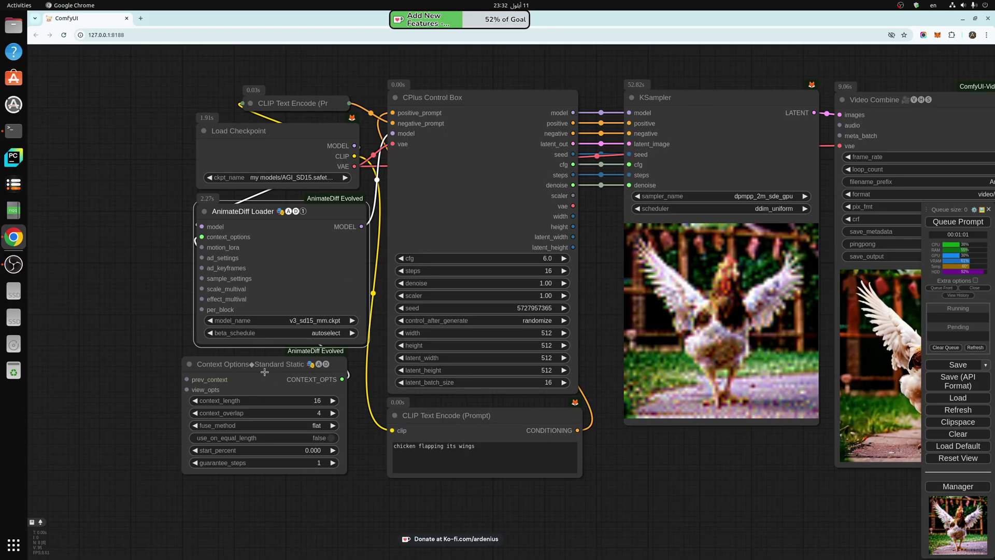
{"action": "mouse_move", "coordinate": [264, 372]}
{"action": "left_mouse_down"}
{"action": "mouse_move", "coordinate": [263, 362]}
{"action": "mouse_move", "coordinate": [274, 365]}
{"action": "left_mouse_up"}
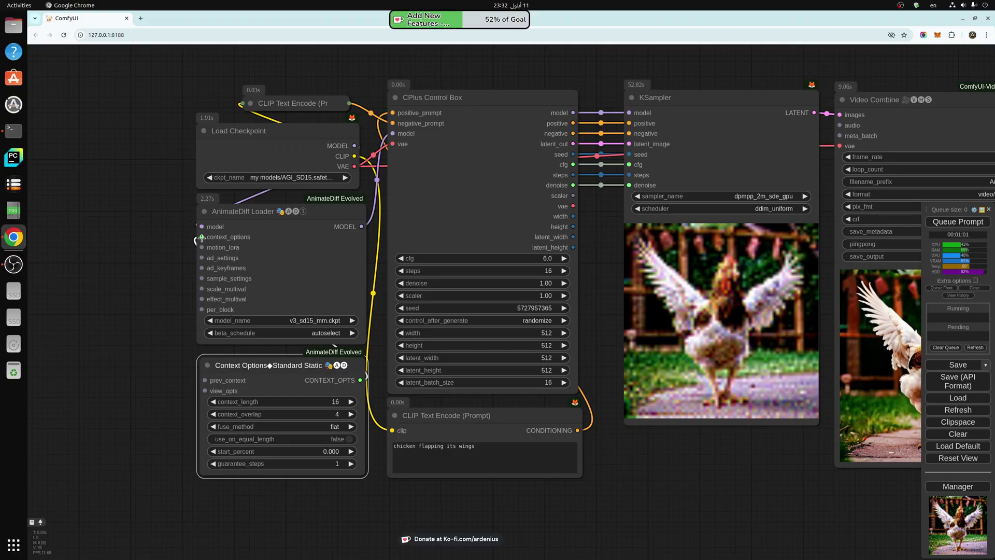
Step: Swap the old Context Options node for a Standard Static one wired to the loader's context_options input
{"action": "key", "text": "Delete"}
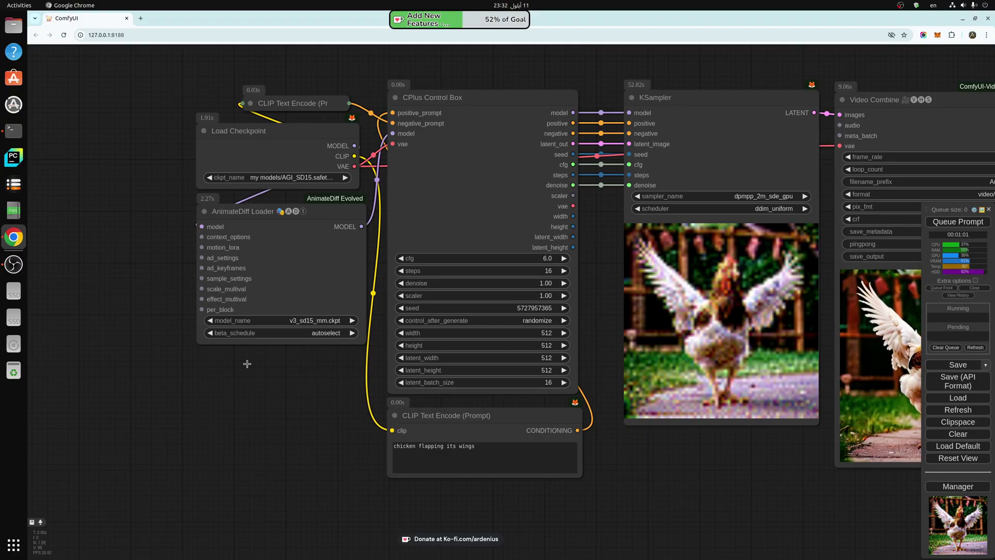
{"action": "left_click_drag", "start_coordinate": [201, 237], "coordinate": [101, 301]}
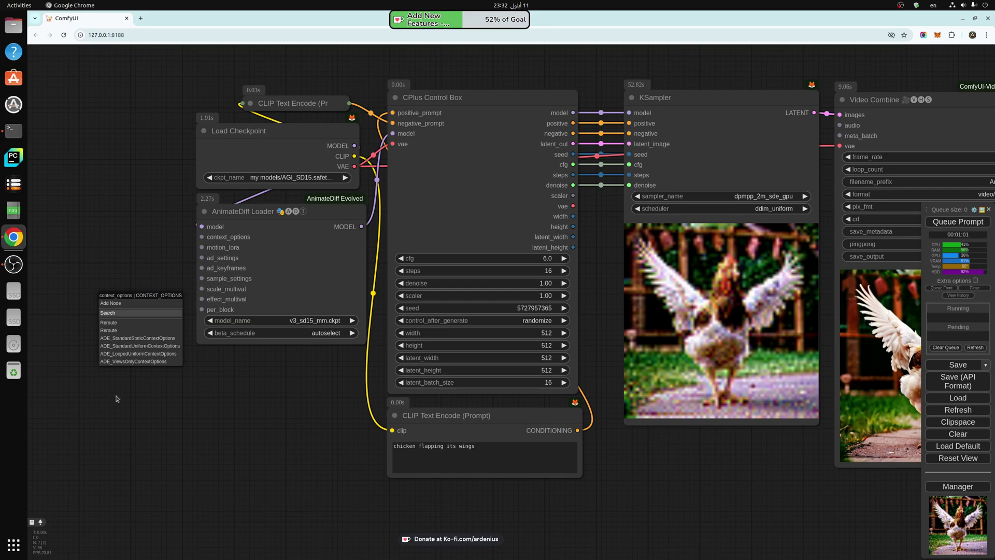
{"action": "left_click", "coordinate": [137, 338]}
{"action": "left_click_drag", "start_coordinate": [168, 291], "coordinate": [180, 366]}
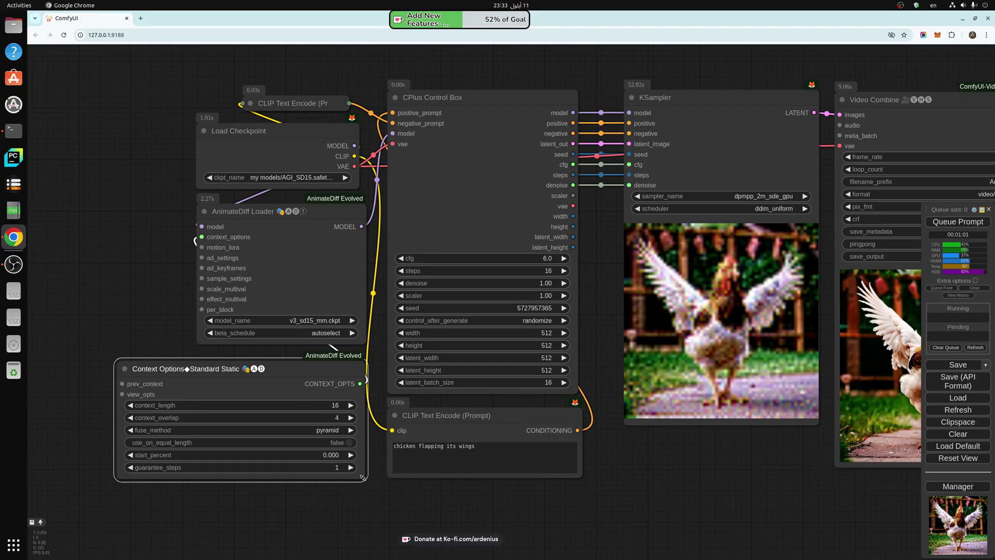
{"action": "left_click_drag", "start_coordinate": [363, 477], "coordinate": [284, 481]}
Step: Set the Standard Static node's fuse_method to flat, keeping context_length 16 and context_overlap 4
{"action": "left_click_drag", "start_coordinate": [206, 372], "coordinate": [265, 371]}
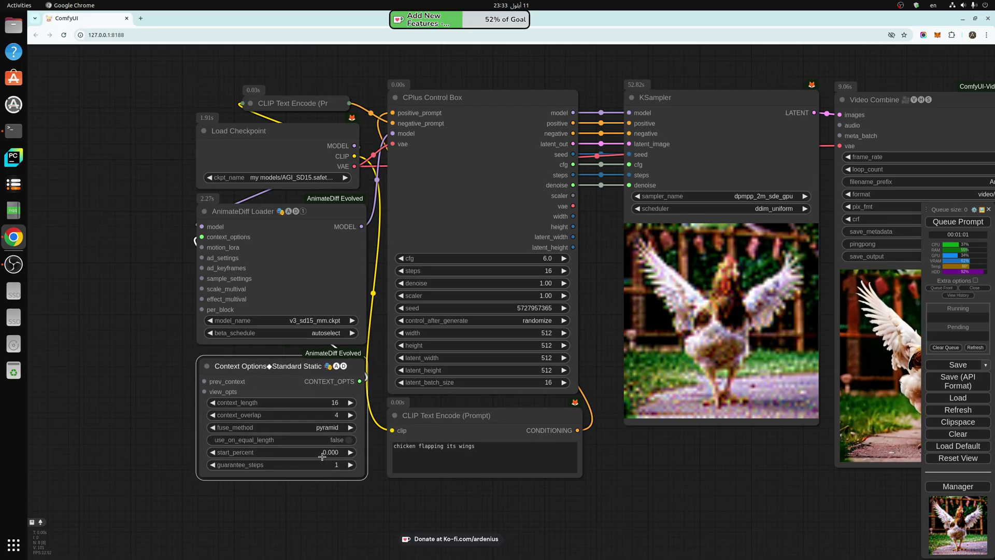
{"action": "scroll", "coordinate": [317, 453], "scroll_direction": "up", "scroll_amount": 6}
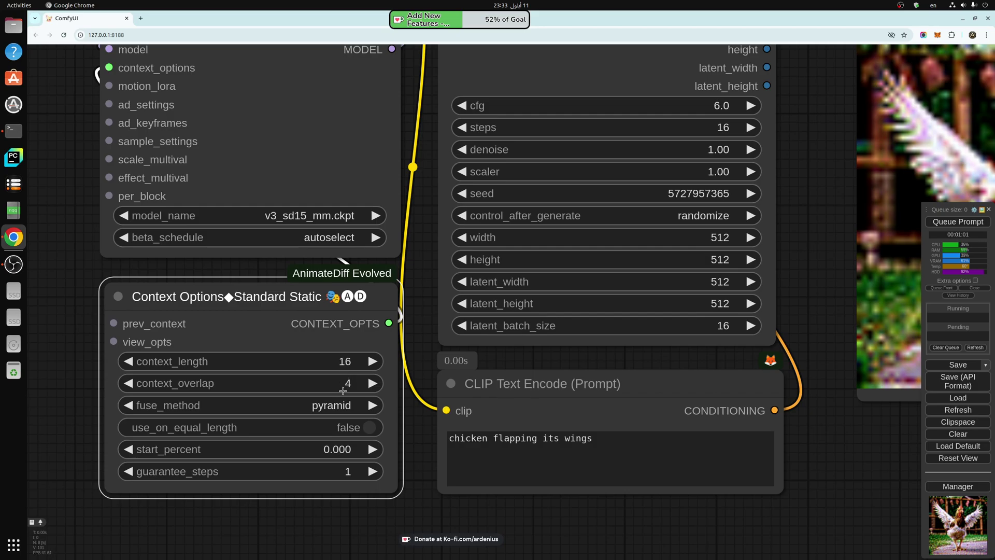
{"action": "left_click", "coordinate": [333, 404]}
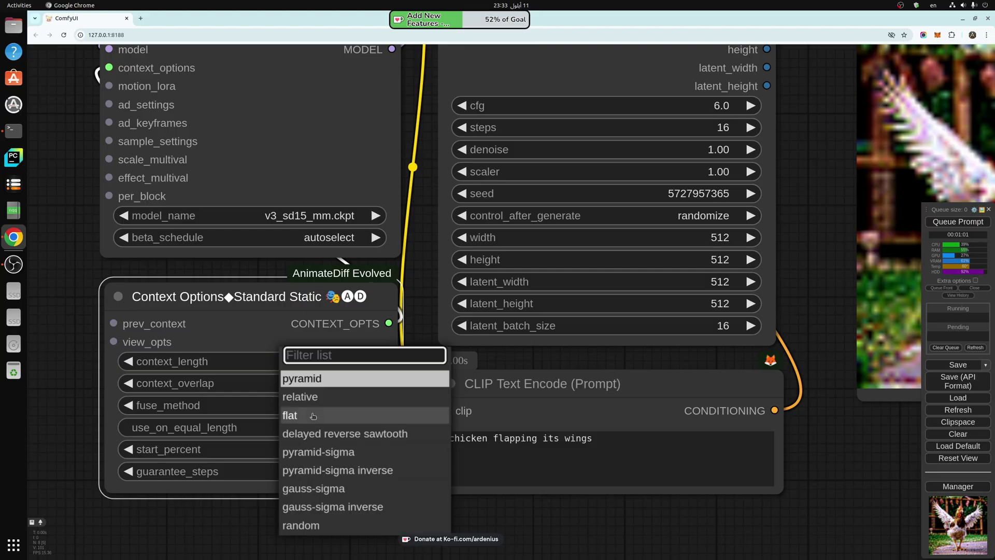
{"action": "left_click", "coordinate": [313, 415]}
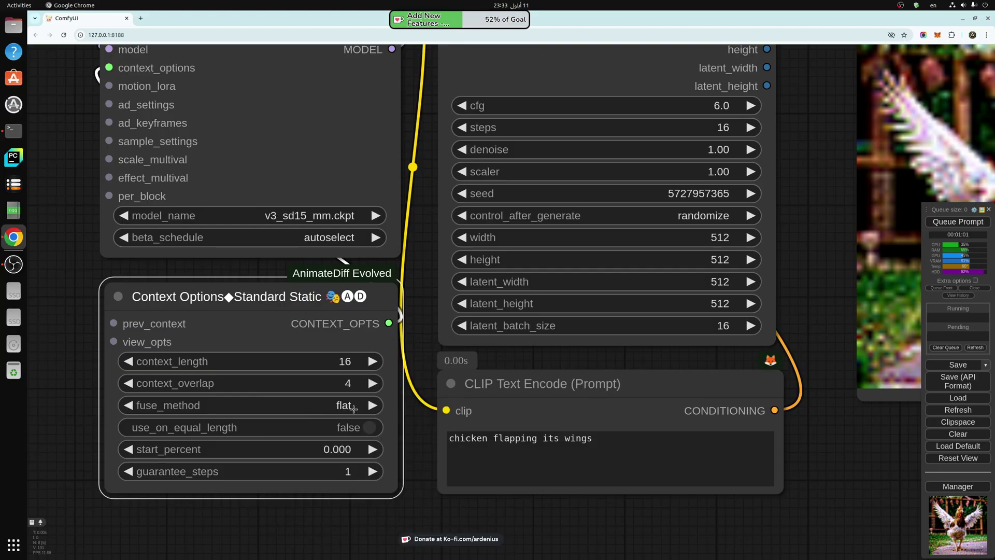
{"action": "left_click", "coordinate": [346, 407]}
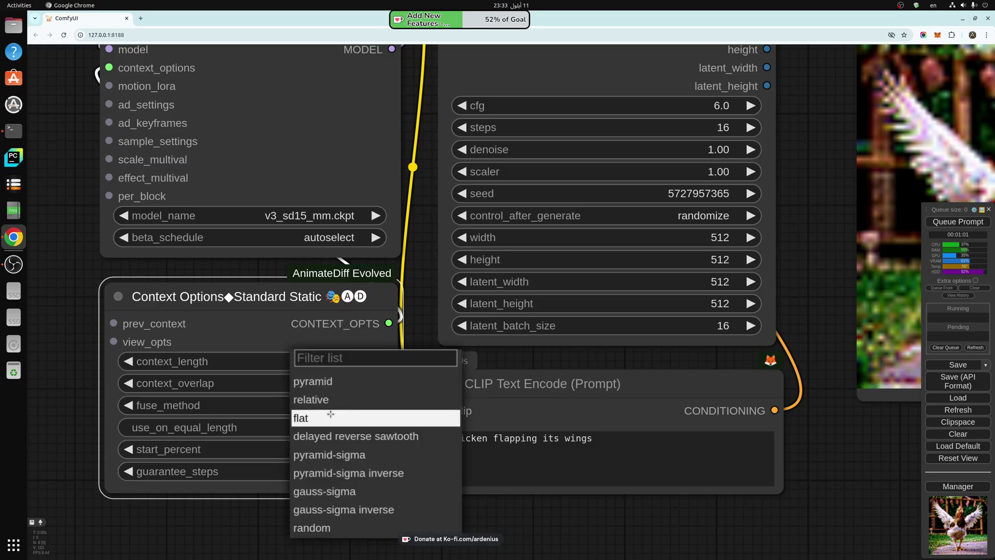
{"action": "left_click", "coordinate": [324, 415]}
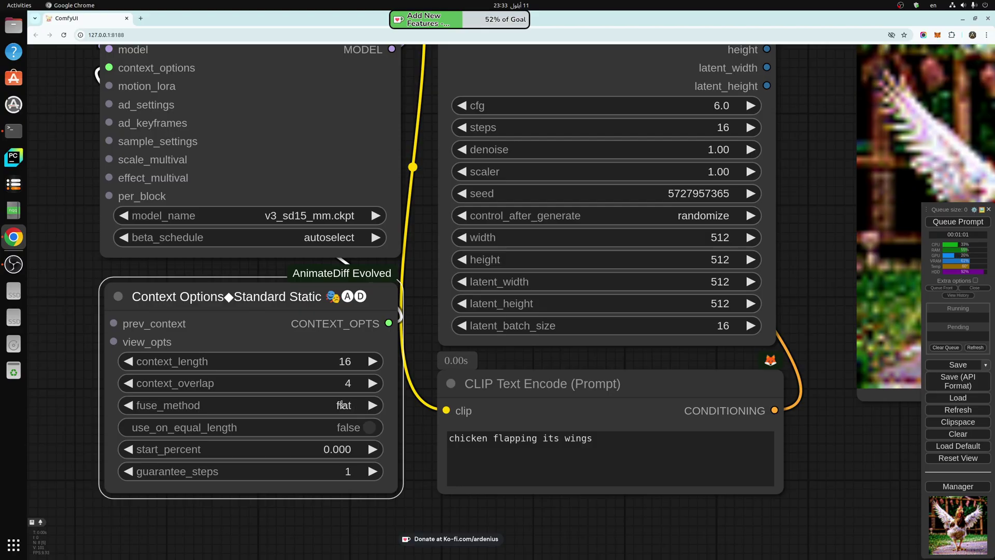
{"action": "scroll", "coordinate": [414, 541], "scroll_direction": "down", "scroll_amount": 5}
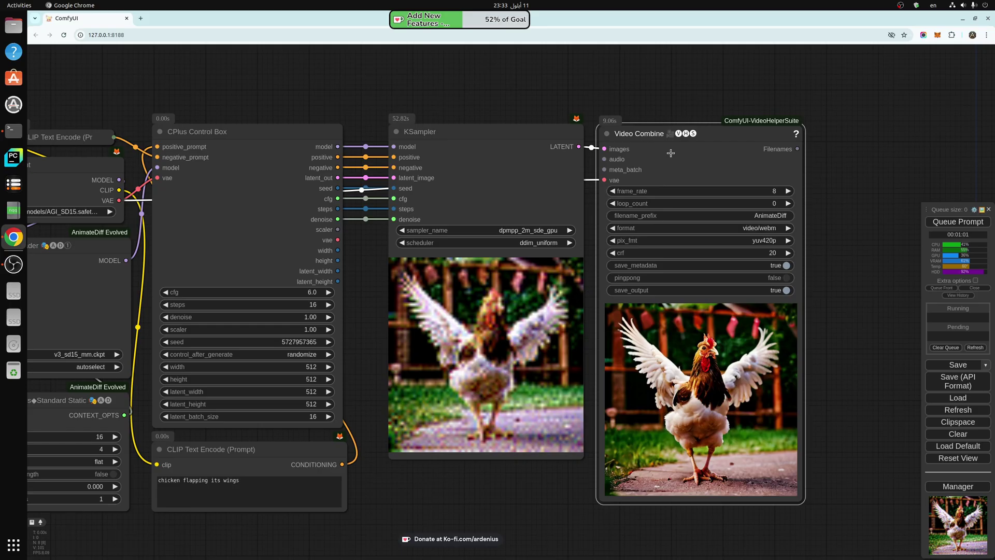
{"action": "left_click", "coordinate": [500, 177]}
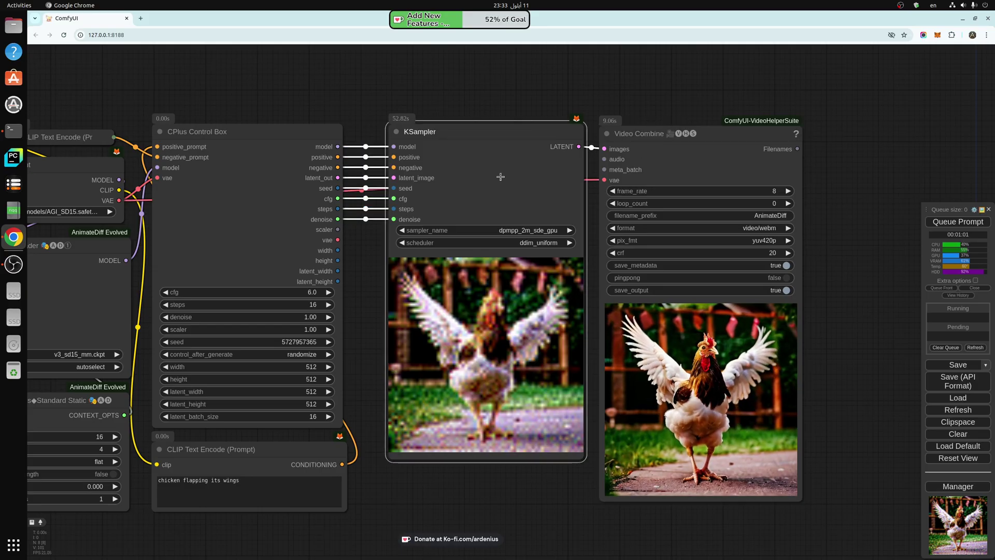
{"action": "left_click", "coordinate": [682, 166]}
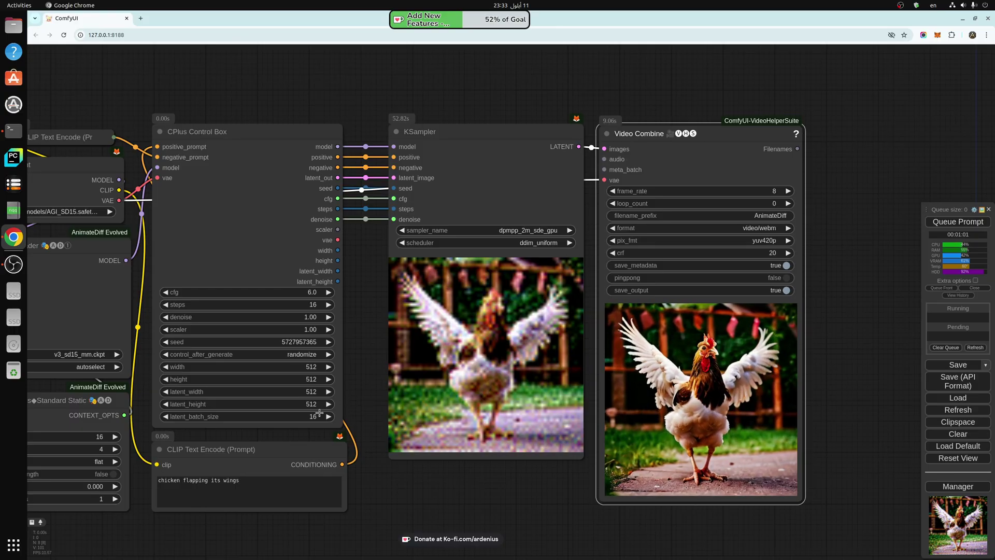
{"action": "left_click", "coordinate": [270, 223]}
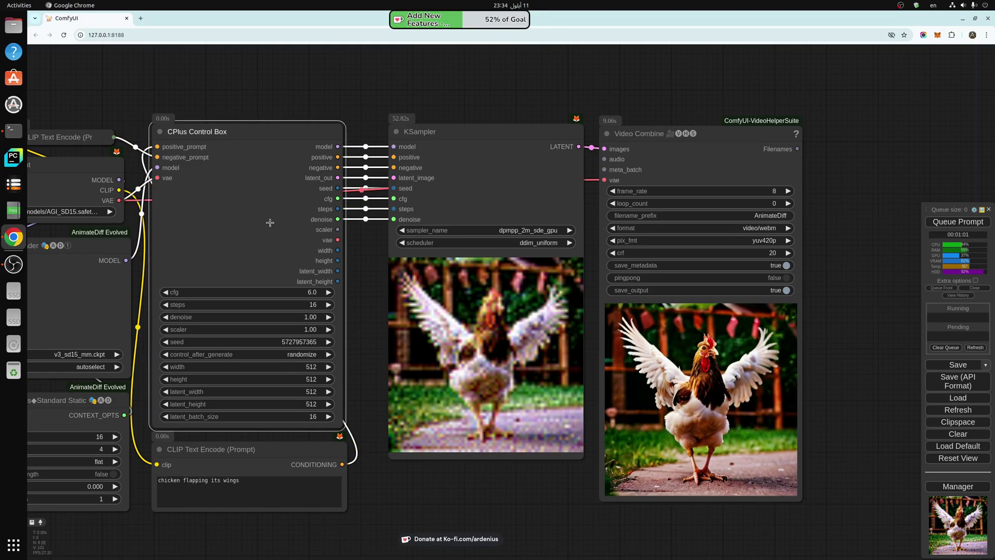
{"action": "left_click", "coordinate": [282, 416]}
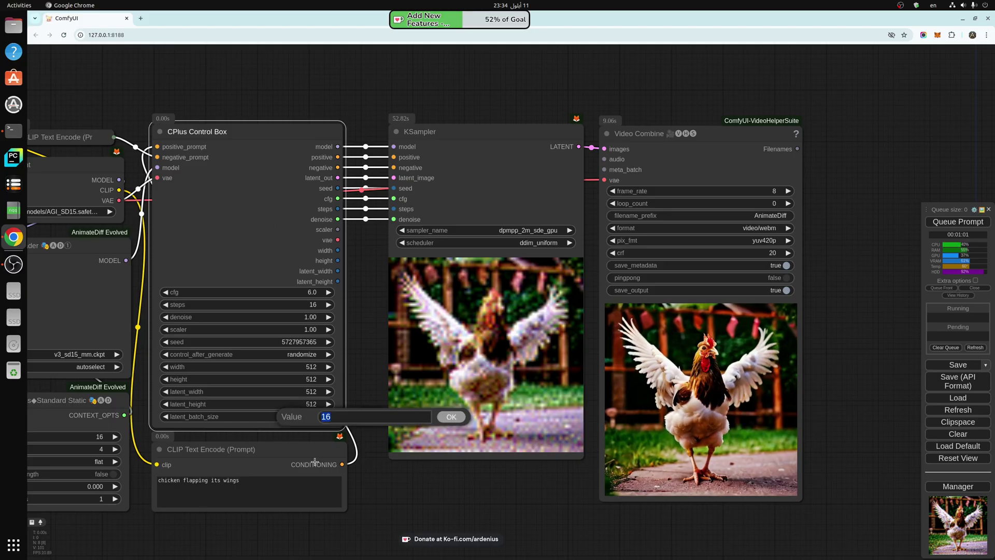
{"action": "left_click", "coordinate": [452, 417]}
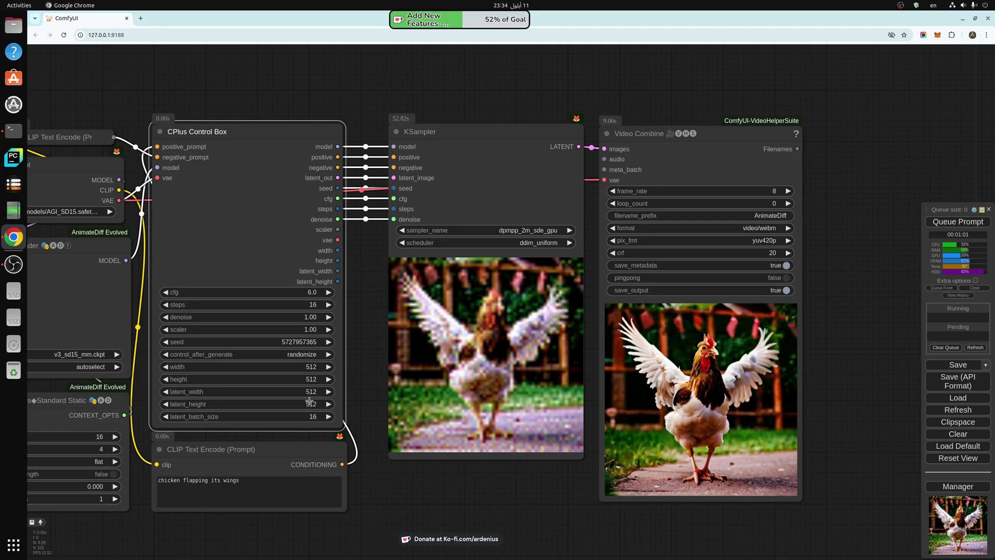
{"action": "left_click", "coordinate": [486, 147]}
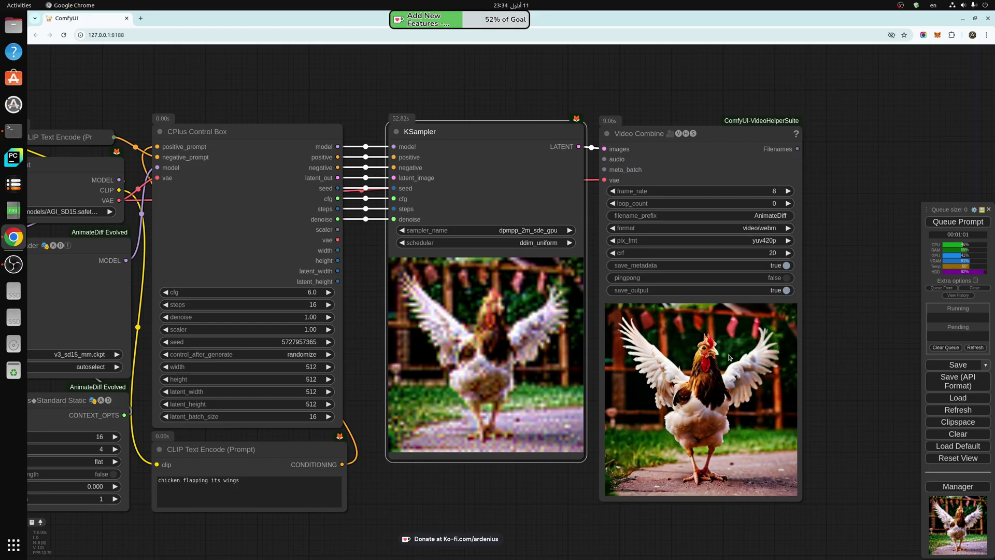
{"action": "left_click", "coordinate": [673, 193]}
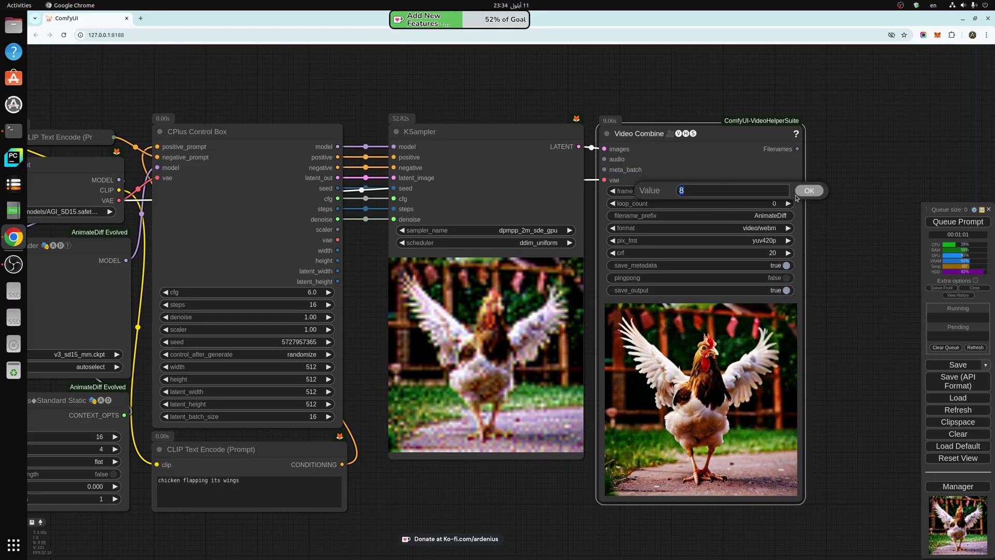
{"action": "key", "text": "Return"}
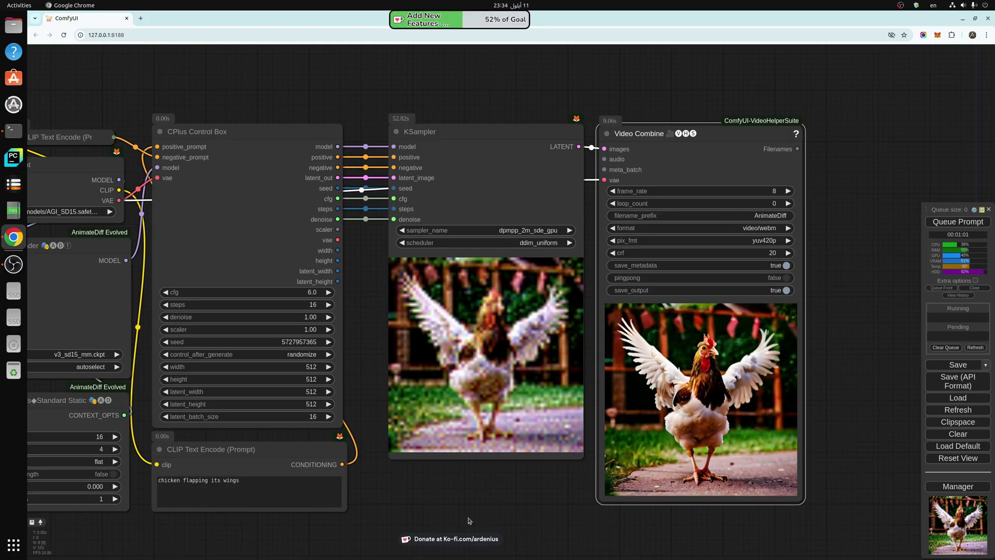
Step: Replace the chicken prompt with 'rotating red rose' and queue the workflow to render the rose video
{"action": "scroll", "coordinate": [462, 497], "scroll_direction": "down", "scroll_amount": 1}
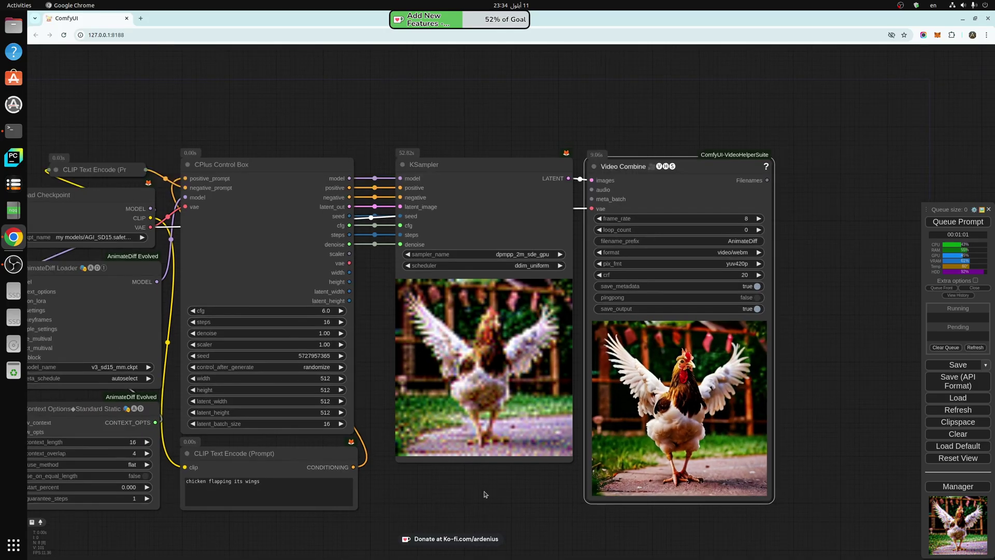
{"action": "left_click_drag", "start_coordinate": [486, 493], "coordinate": [553, 474]}
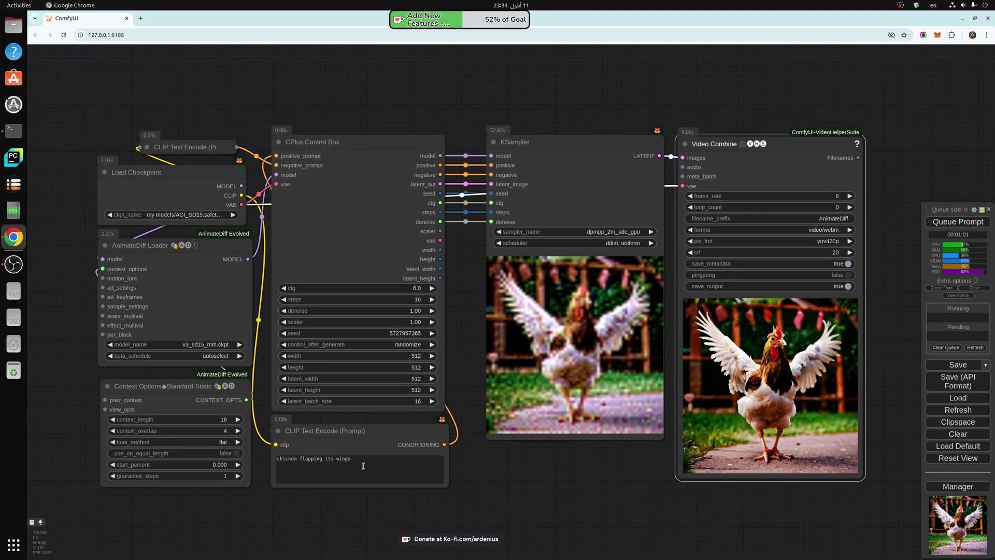
{"action": "double_click", "coordinate": [344, 459]}
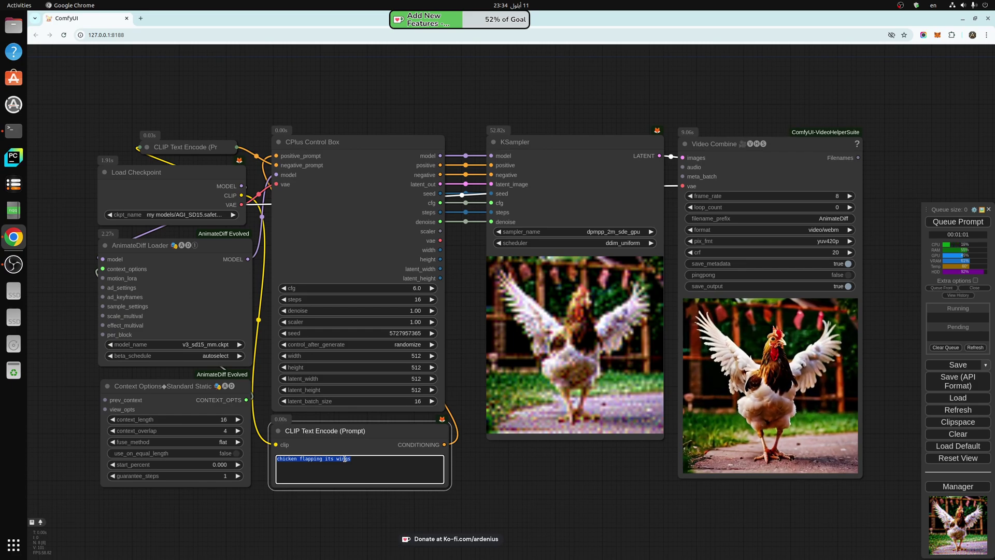
{"action": "type", "text": "rotating re"}
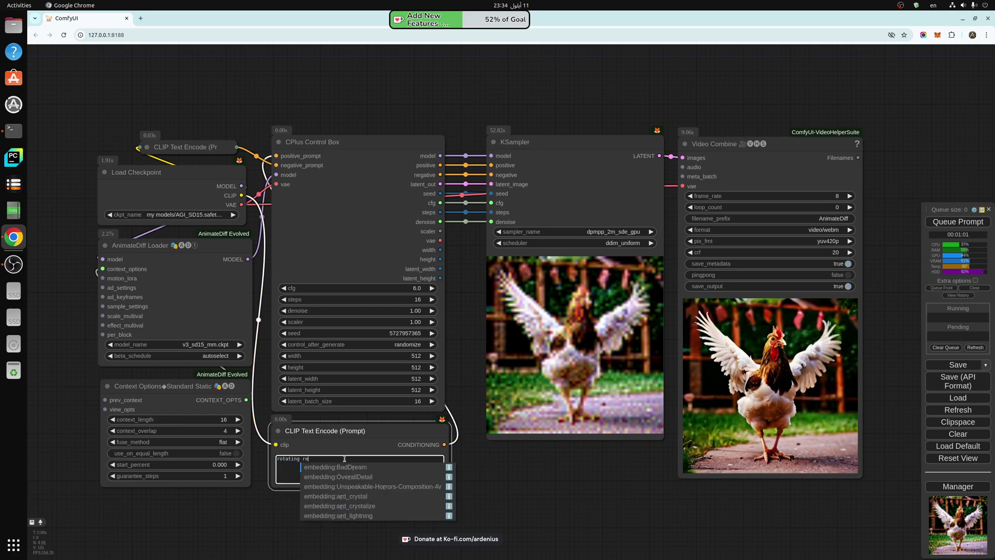
{"action": "type", "text": "d rose"}
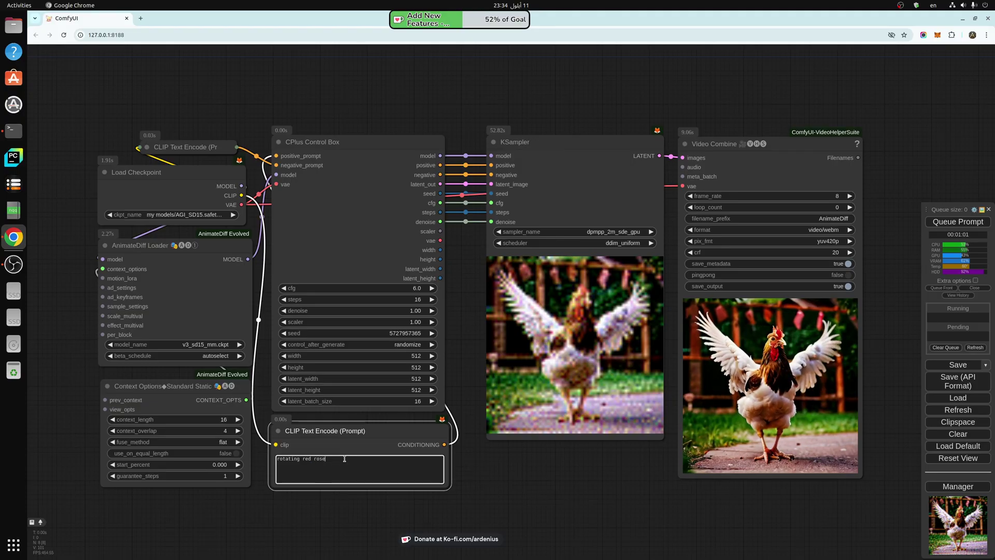
{"action": "left_click", "coordinate": [954, 222]}
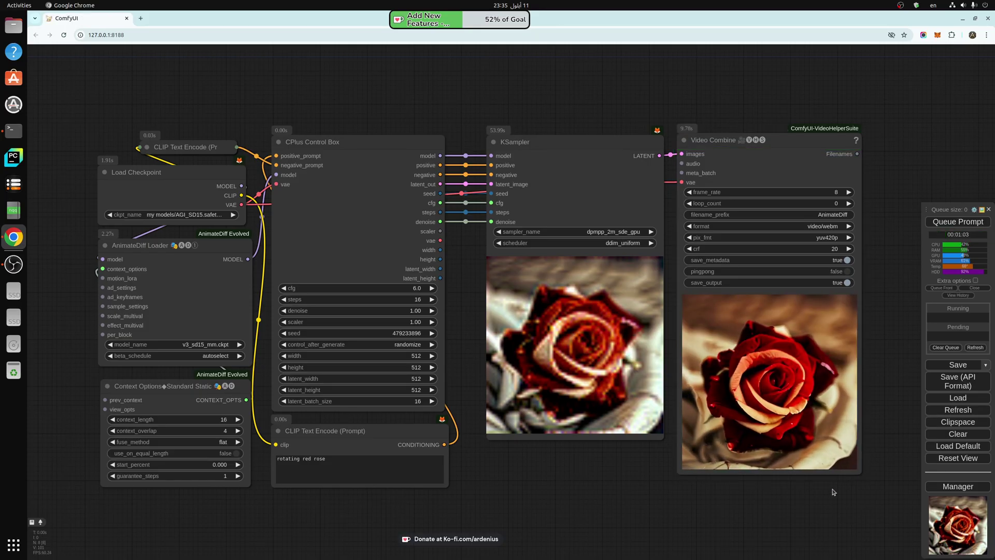
{"action": "left_click_drag", "start_coordinate": [835, 491], "coordinate": [637, 496]}
{"action": "scroll", "coordinate": [637, 496], "scroll_direction": "up", "scroll_amount": 4}
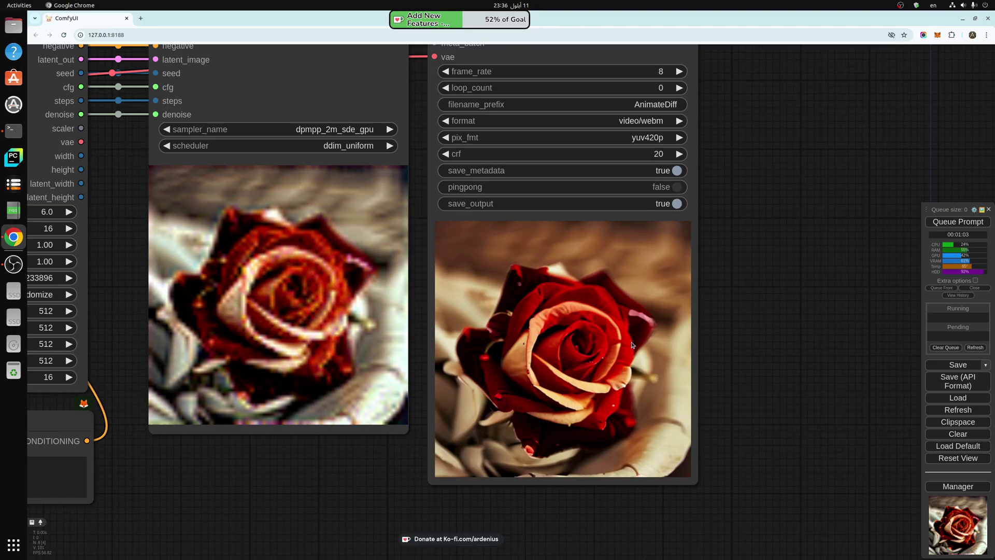
{"action": "scroll", "coordinate": [631, 345], "scroll_direction": "down", "scroll_amount": 5}
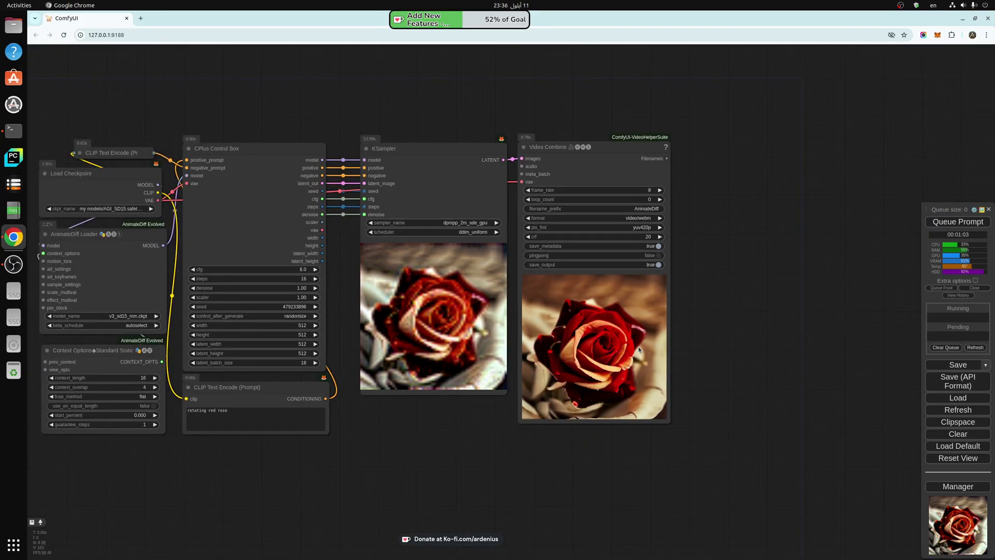
{"action": "scroll", "coordinate": [639, 349], "scroll_direction": "up", "scroll_amount": 5}
{"action": "scroll", "coordinate": [639, 350], "scroll_direction": "up", "scroll_amount": 2}
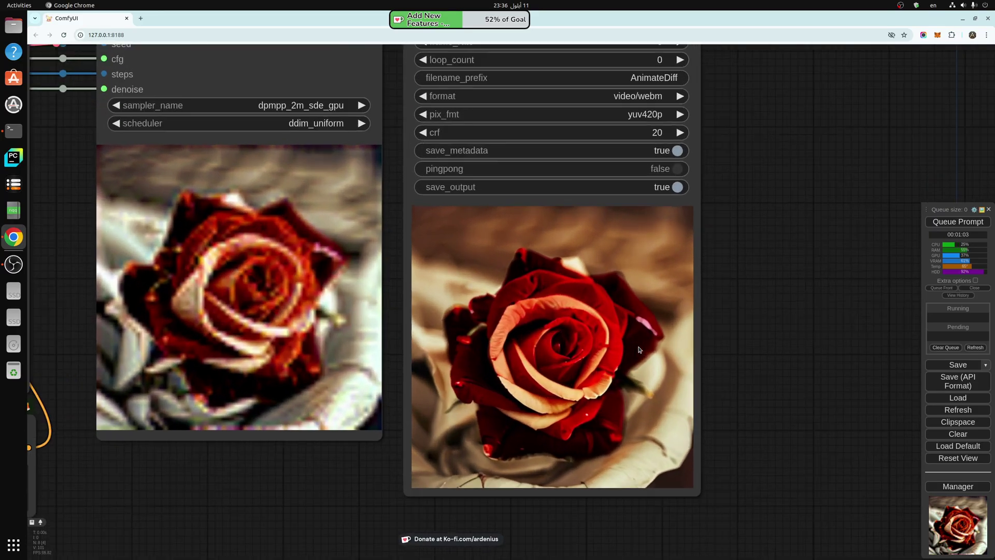